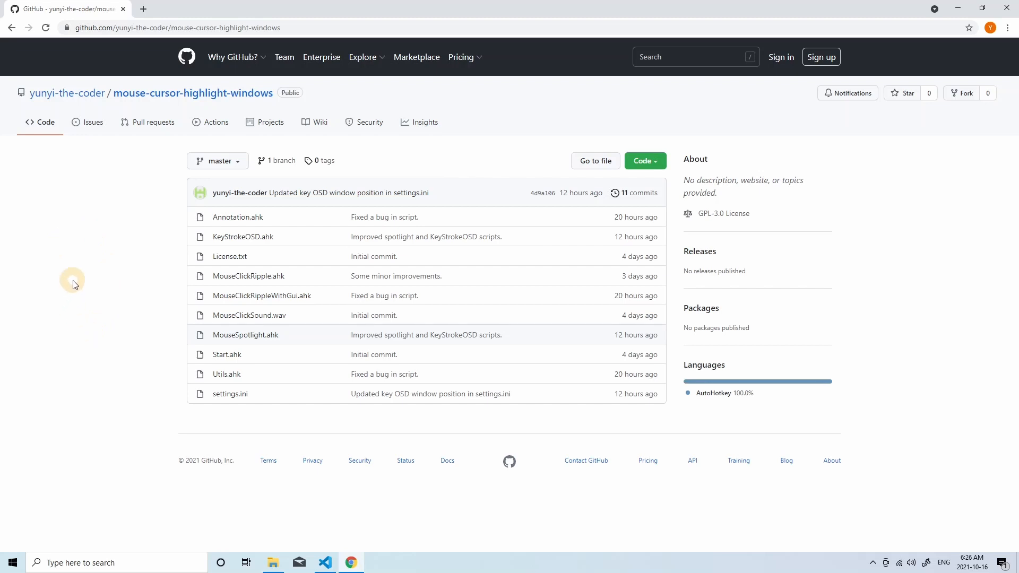
{"action": "double_click", "coordinate": [50, 256]}
{"action": "key", "text": "ctrl"}
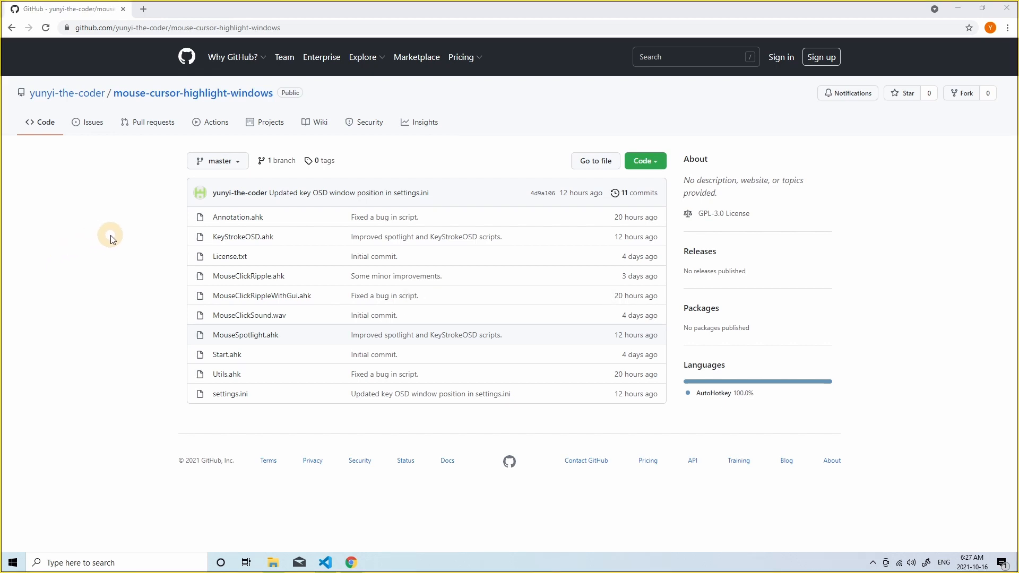
{"action": "mouse_move", "coordinate": [108, 236]}
{"action": "left_mouse_down"}
{"action": "mouse_move", "coordinate": [112, 249]}
{"action": "mouse_move", "coordinate": [101, 243]}
{"action": "left_mouse_up"}
{"action": "mouse_move", "coordinate": [192, 254]}
{"action": "left_mouse_down"}
{"action": "mouse_move", "coordinate": [169, 278]}
{"action": "mouse_move", "coordinate": [196, 259]}
{"action": "left_mouse_up"}
{"action": "mouse_move", "coordinate": [99, 335]}
{"action": "left_mouse_down"}
{"action": "mouse_move", "coordinate": [98, 357]}
{"action": "mouse_move", "coordinate": [97, 336]}
{"action": "left_mouse_up"}
{"action": "left_click_drag", "start_coordinate": [71, 218], "coordinate": [255, 405]}
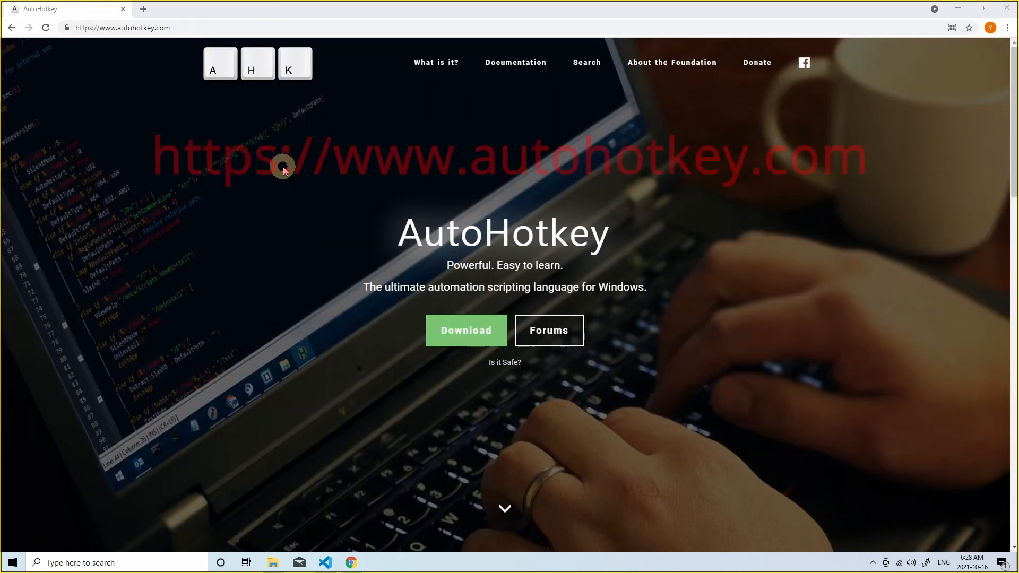
{"action": "mouse_move", "coordinate": [411, 302]}
{"action": "left_mouse_down"}
{"action": "mouse_move", "coordinate": [473, 346]}
{"action": "mouse_move", "coordinate": [515, 357]}
{"action": "left_mouse_up"}
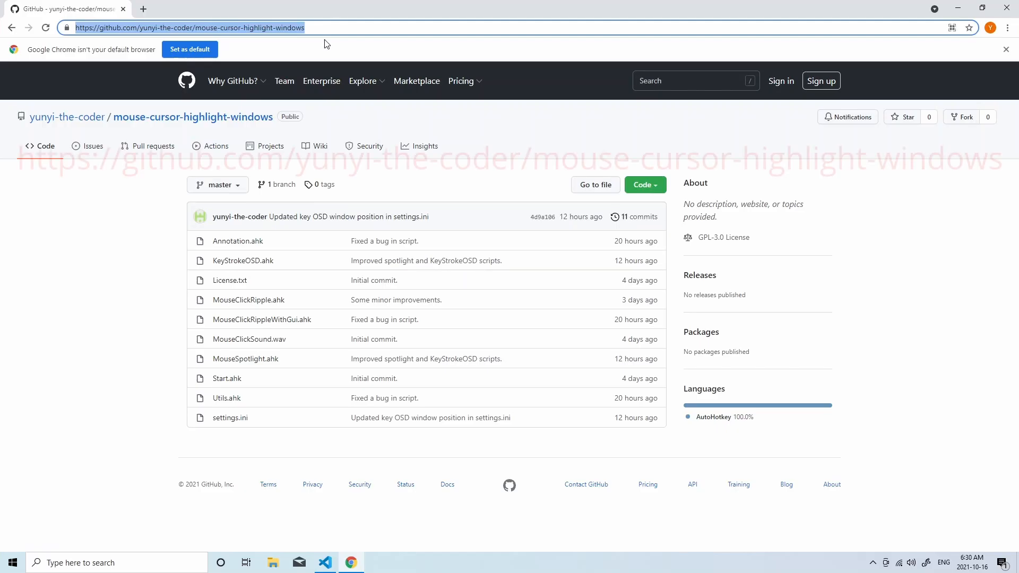
Download the mouse-cursor-highlight-windows repository as a ZIP archive and show the downloaded file in its folder.
{"action": "left_click", "coordinate": [644, 185]}
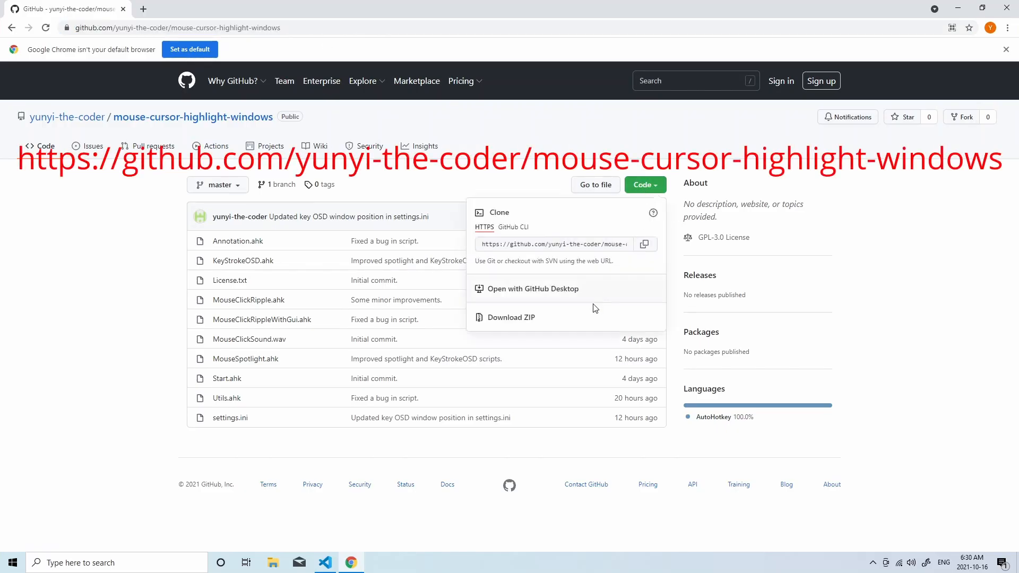
{"action": "left_click", "coordinate": [587, 319]}
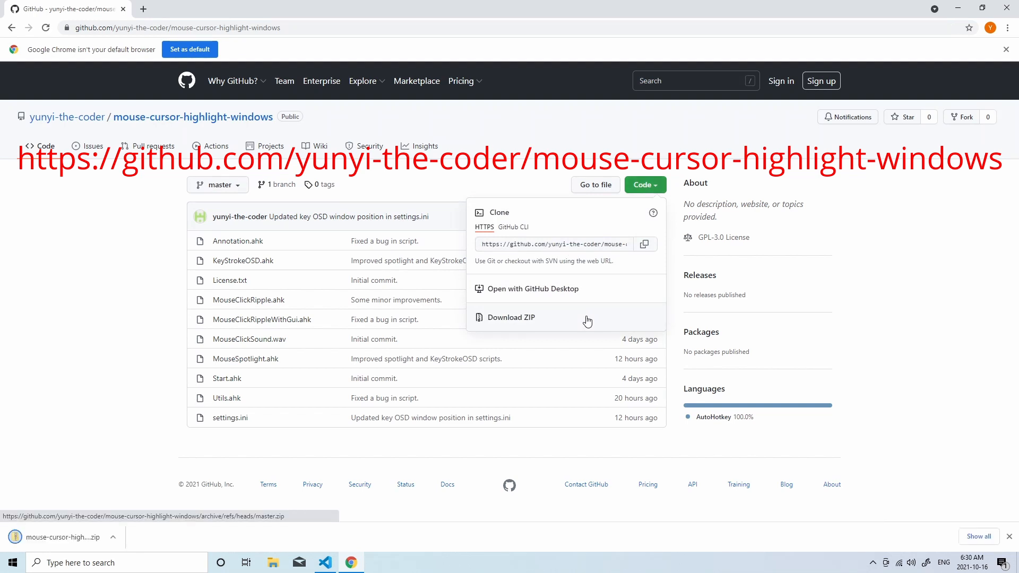
{"action": "left_click", "coordinate": [115, 539]}
{"action": "left_click", "coordinate": [149, 501]}
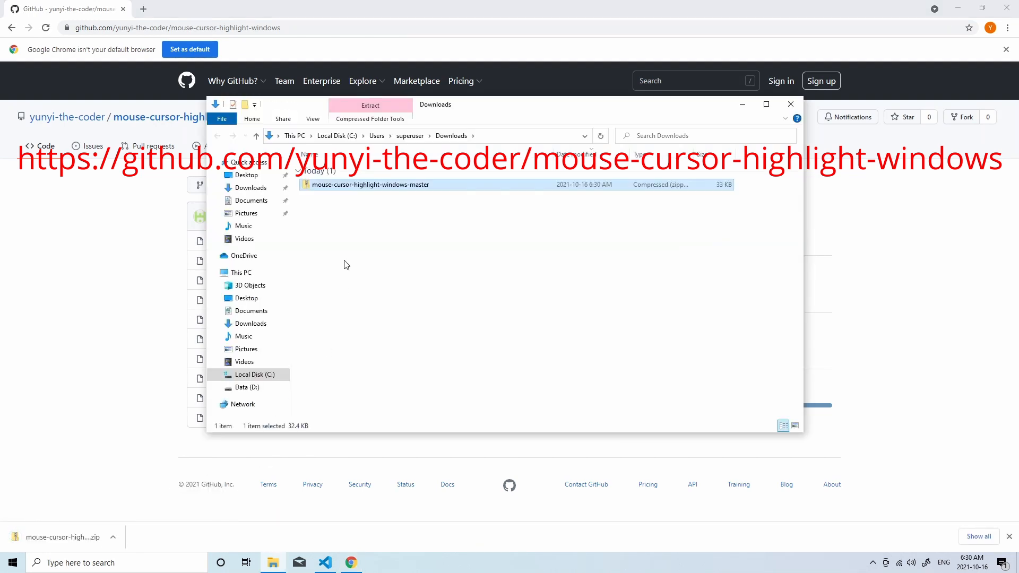
Extract the mouse-cursor-highlight-windows-master archive with 7-Zip in the Downloads folder.
{"action": "right_click", "coordinate": [366, 187]}
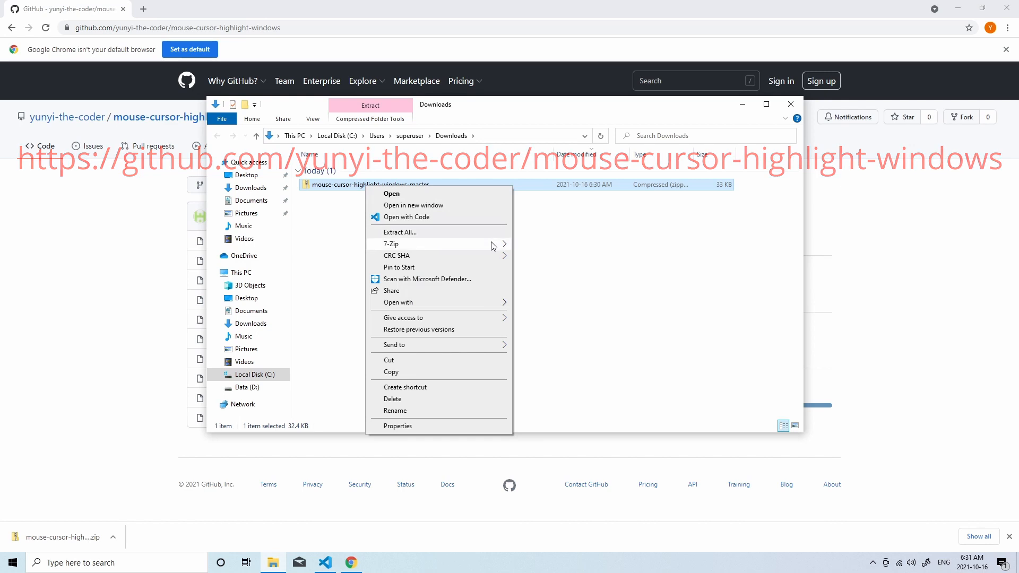
{"action": "mouse_move", "coordinate": [499, 244]}
{"action": "left_click", "coordinate": [601, 292]}
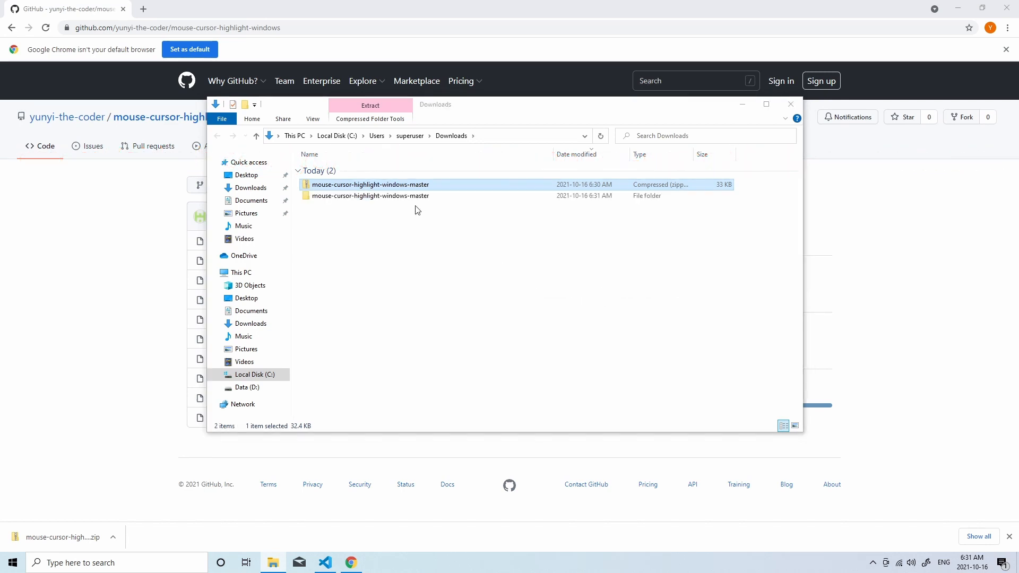
Run the Start script from the extracted mouse-cursor-highlight-windows-master folder and test the click effect on an empty area.
{"action": "double_click", "coordinate": [410, 200]}
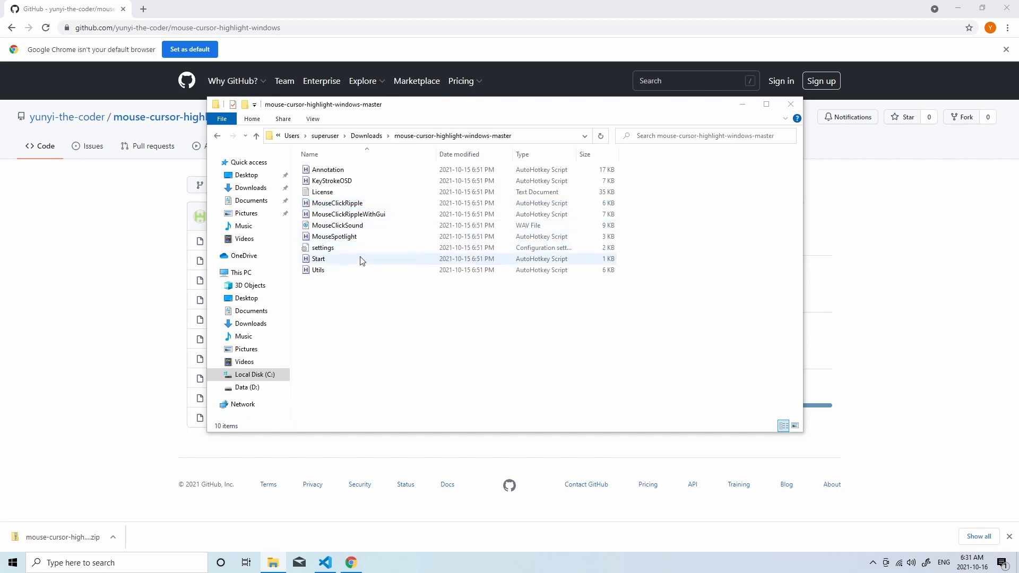
{"action": "double_click", "coordinate": [359, 265]}
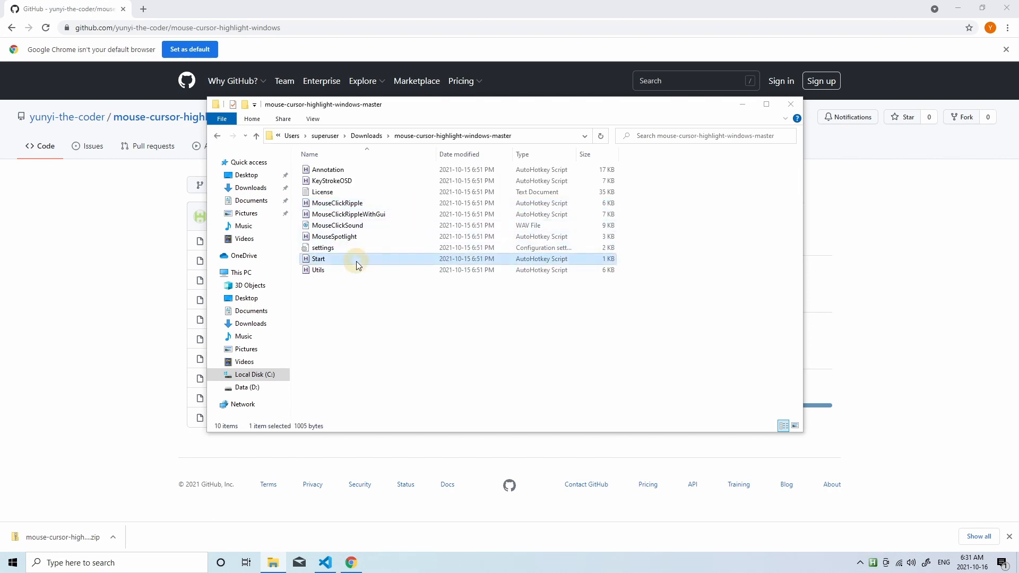
{"action": "left_click", "coordinate": [384, 322]}
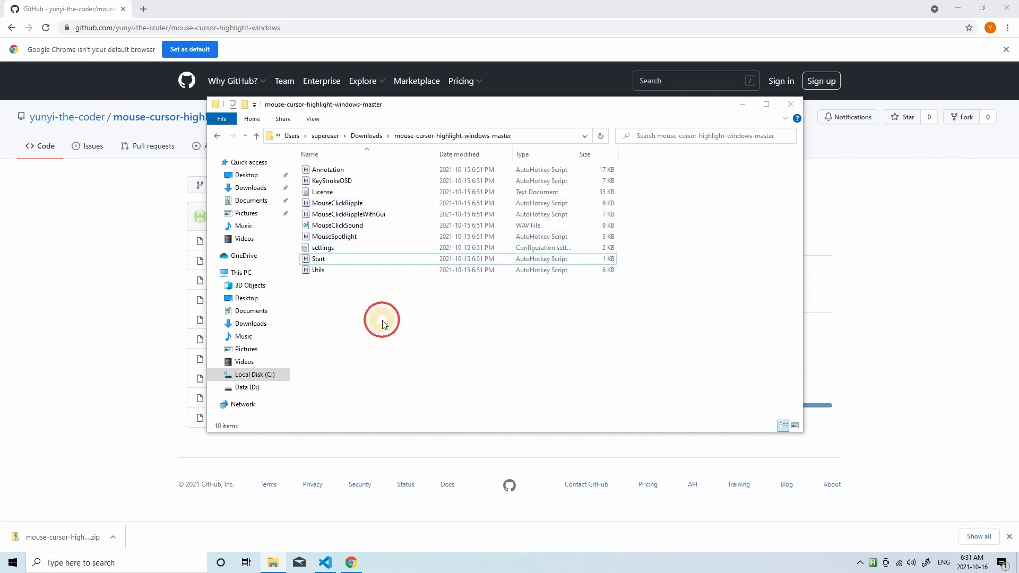
Open the settings configuration file from the extracted folder for editing.
{"action": "left_click", "coordinate": [347, 250]}
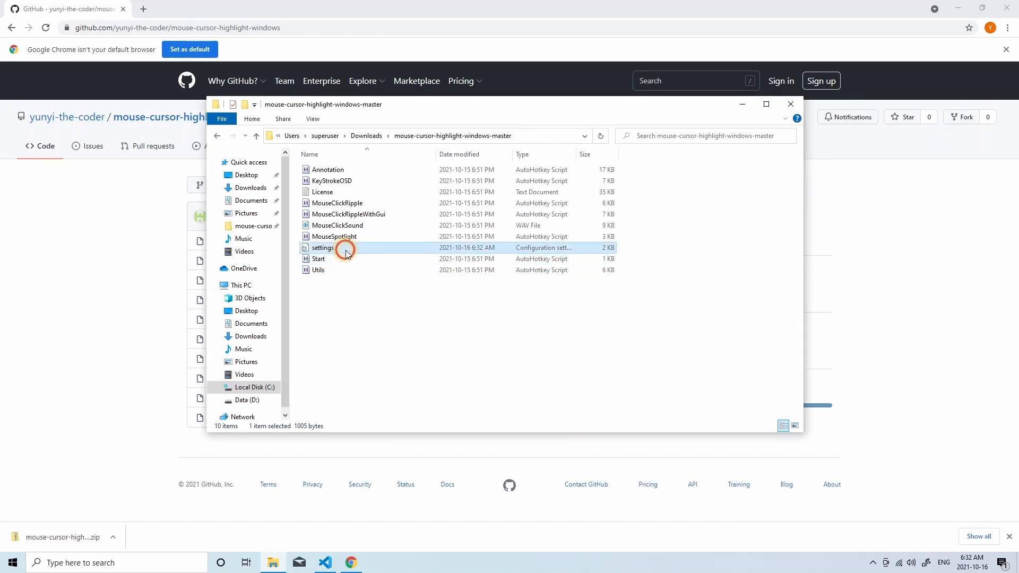
{"action": "right_click", "coordinate": [385, 250]}
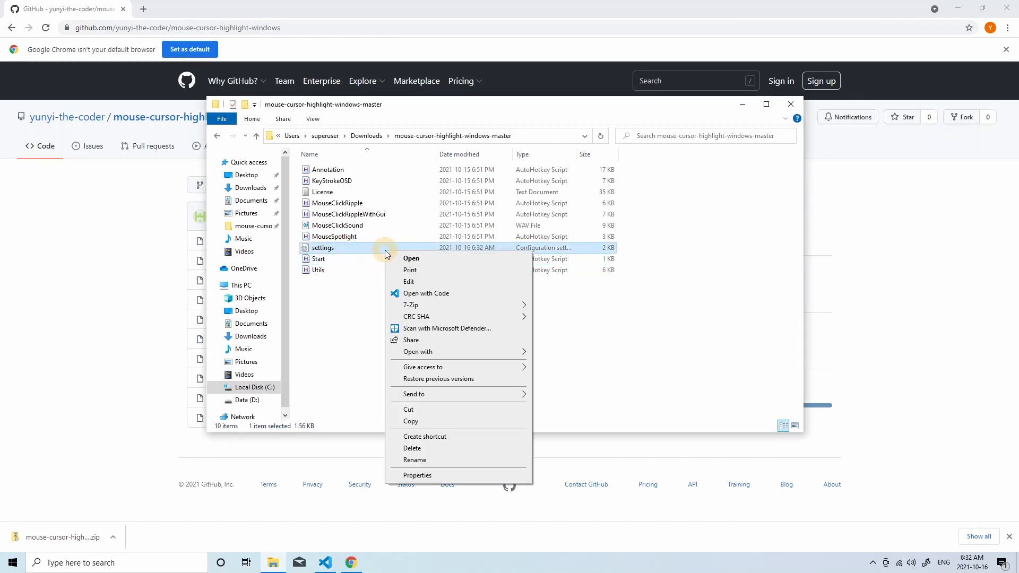
{"action": "left_click", "coordinate": [434, 280]}
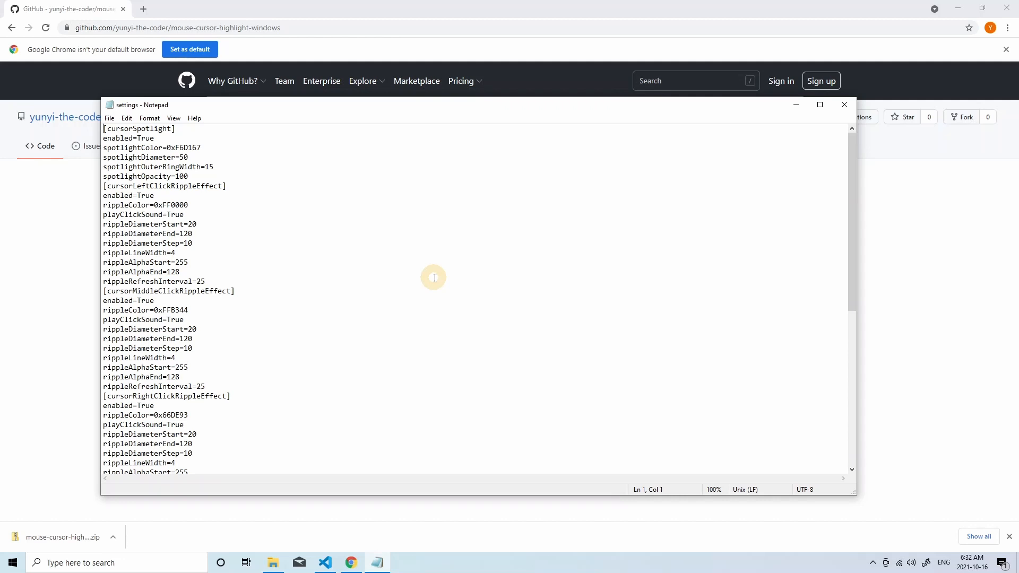
In the cursorLeftClickRippleEffect section, set rippleDiameterStart to 120 and rippleDiameterEnd to 20.
{"action": "left_click_drag", "start_coordinate": [103, 224], "coordinate": [341, 232]}
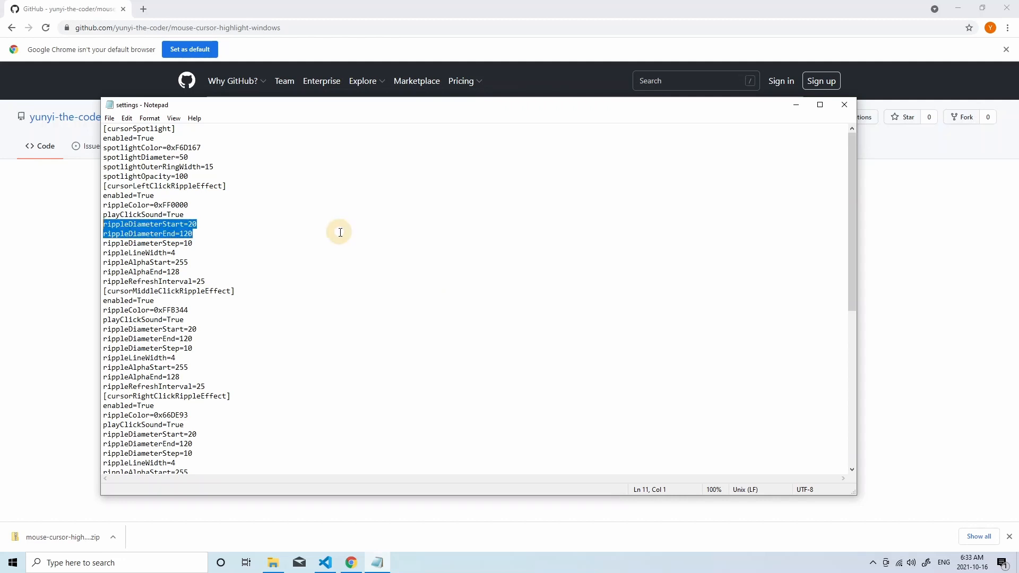
{"action": "left_click", "coordinate": [236, 230]}
{"action": "left_click", "coordinate": [189, 224]}
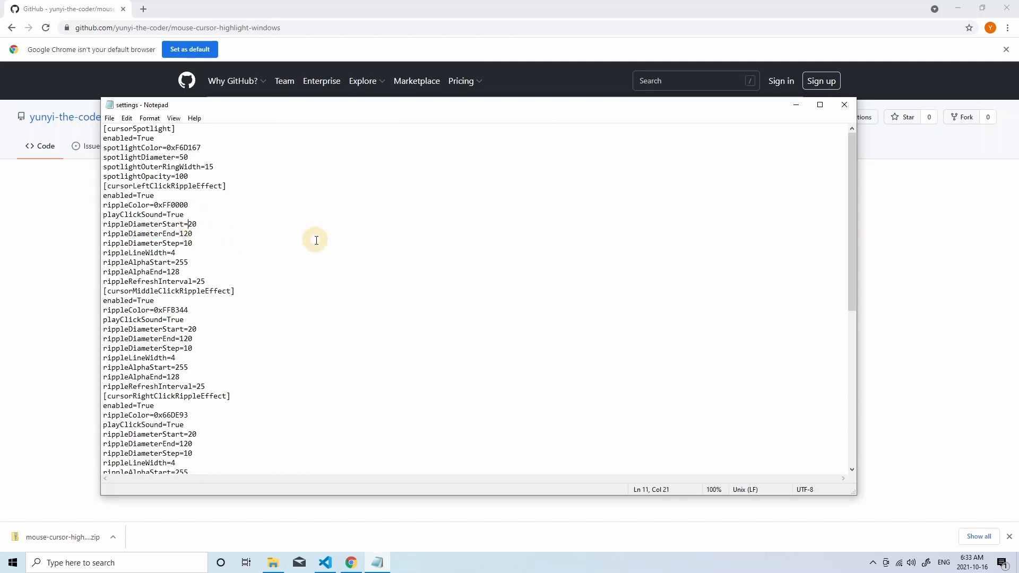
{"action": "type", "text": "1"}
{"action": "key", "text": "Down"}
{"action": "key", "text": "Left"}
{"action": "key", "text": "Left"}
{"action": "key", "text": "shift+Left"}
{"action": "key", "text": "BackSpace"}
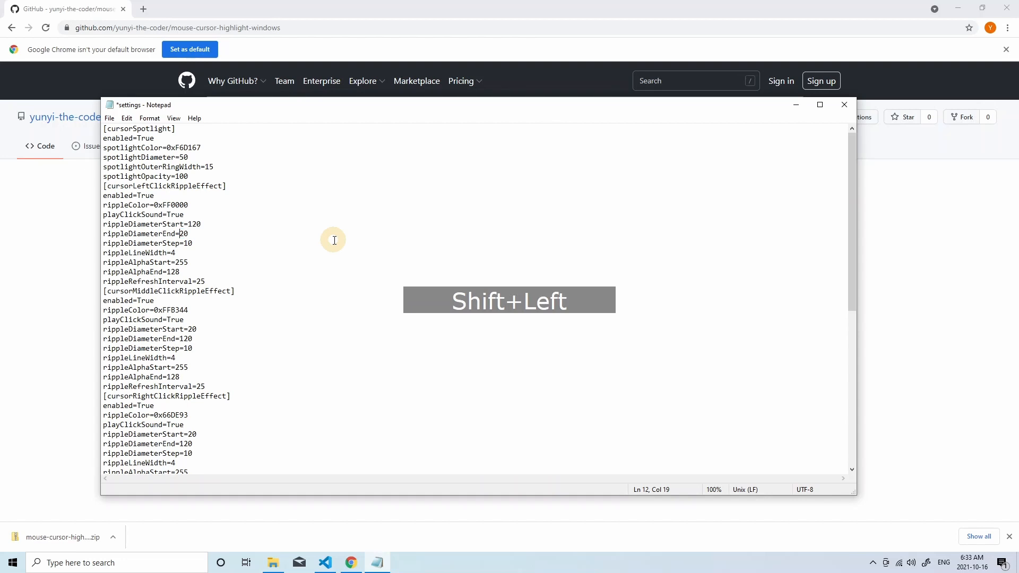
Set the left-click rippleDiameterStep to -10 and rippleLineWidth to 8, save the settings file and minimize it.
{"action": "key", "text": "Down"}
{"action": "key", "text": "Right"}
{"action": "type", "text": "-"}
{"action": "key", "text": "Down"}
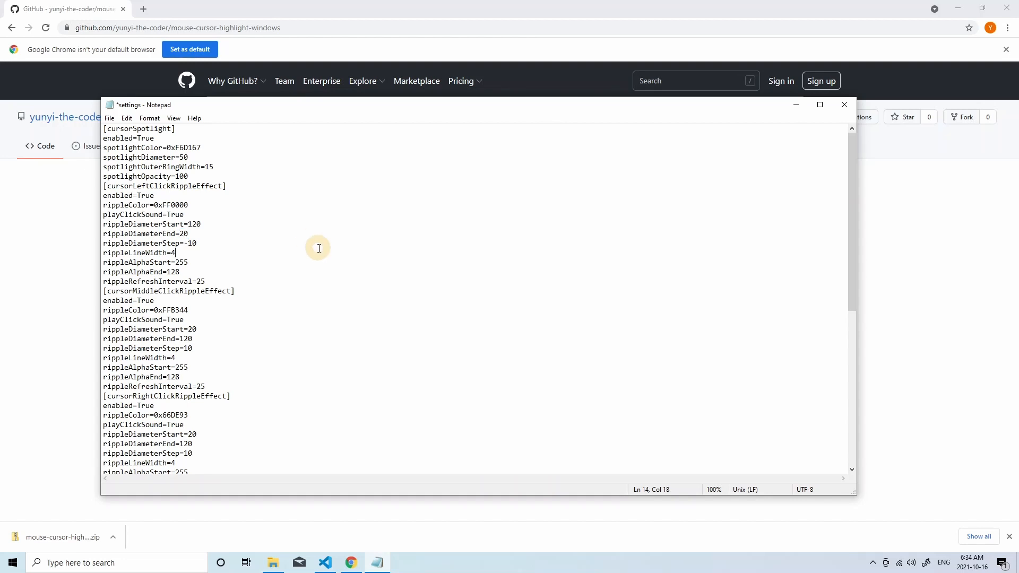
{"action": "key", "text": "BackSpace"}
{"action": "type", "text": "8"}
{"action": "key", "text": "ctrl+s"}
{"action": "left_click", "coordinate": [794, 107]}
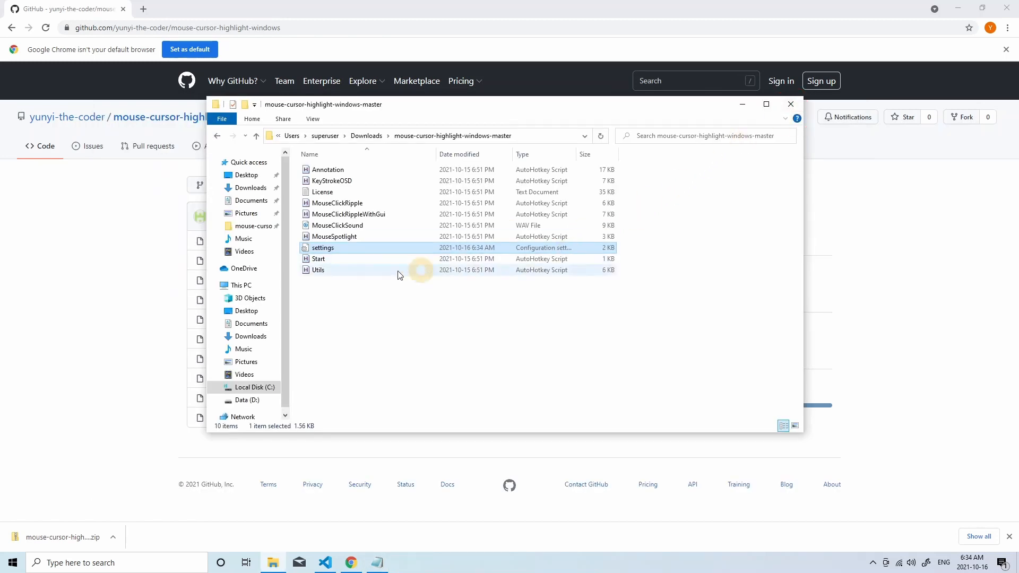
Run the Start script and test the modified left-click ripple on an empty area of the folder.
{"action": "left_click", "coordinate": [346, 259]}
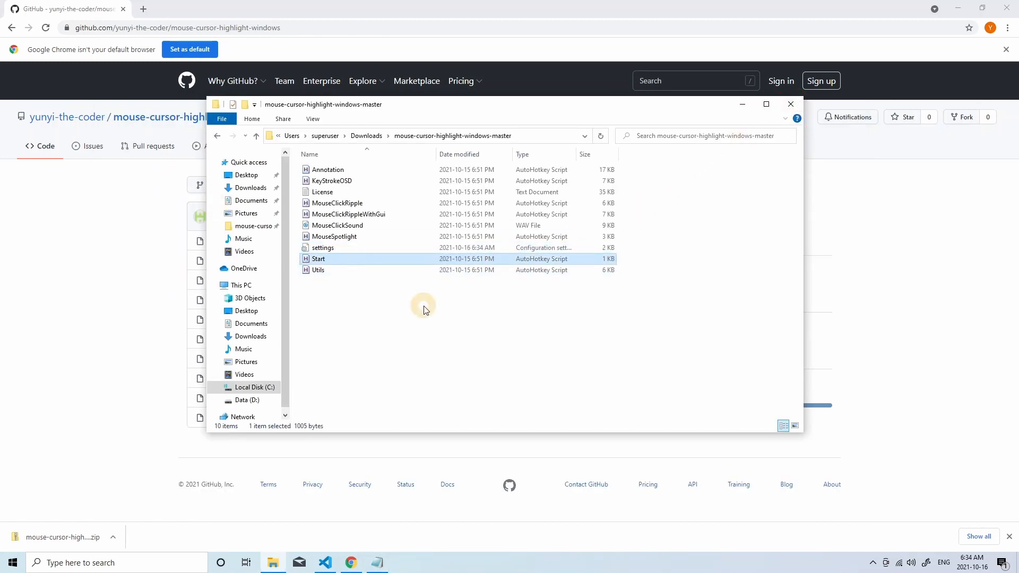
{"action": "left_click", "coordinate": [420, 320]}
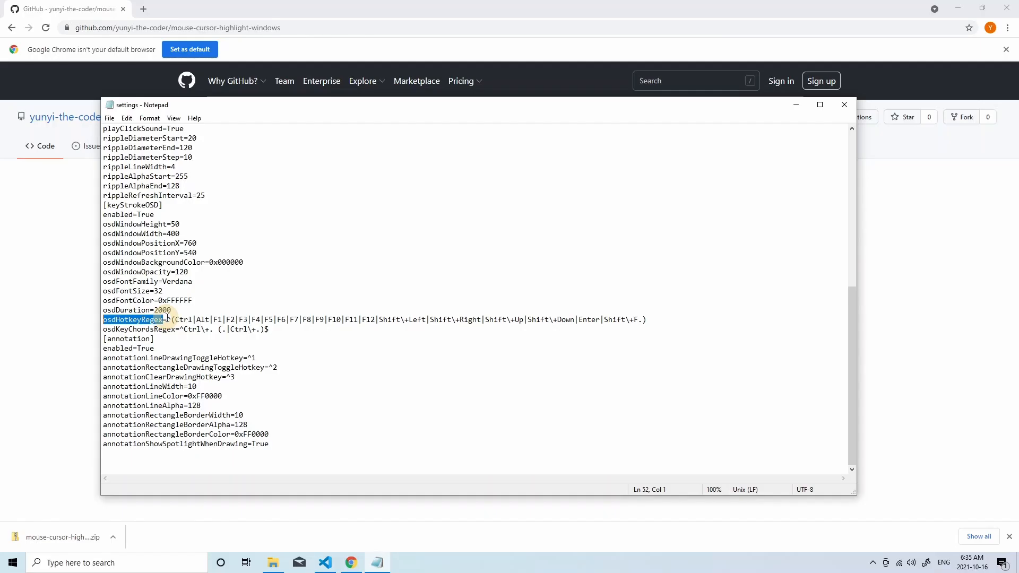
Replace the osdHotkeyRegex value in the keyStrokeOSD section with ^(Ctrl\+C|Ctrl\+V).
{"action": "left_click", "coordinate": [166, 318]}
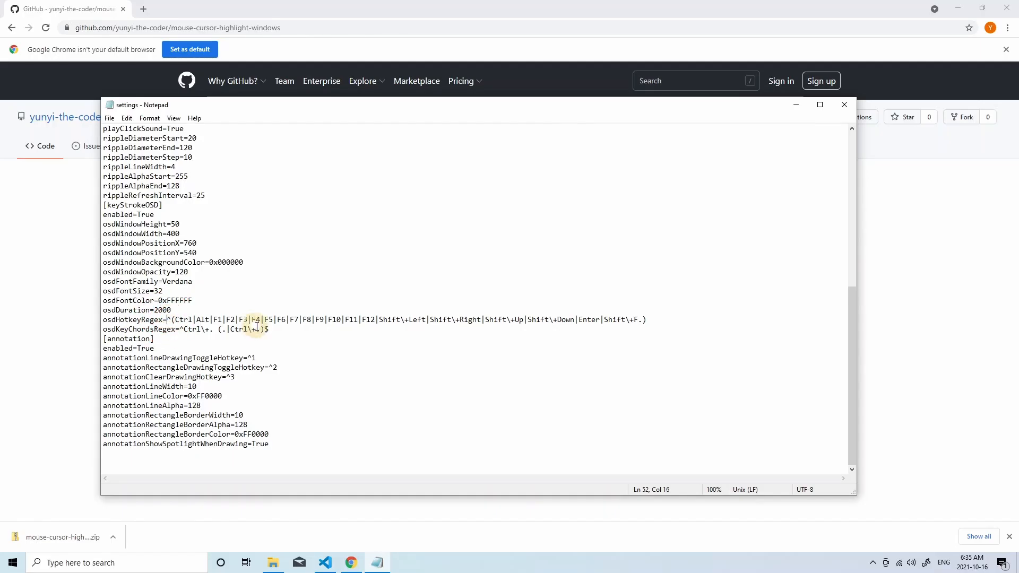
{"action": "key", "text": "shift+End"}
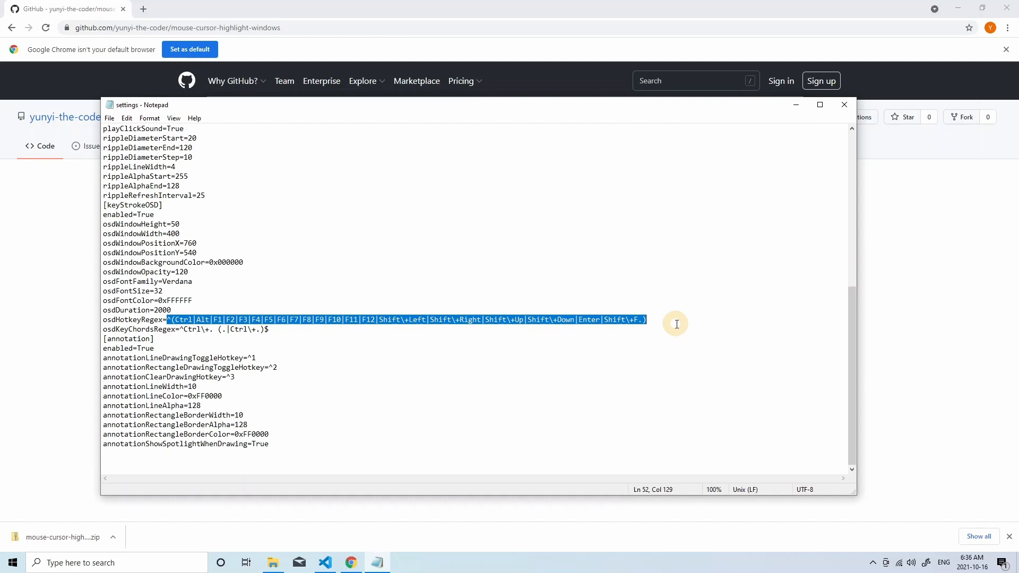
{"action": "type", "text": "^(Ctrl\\+C|Ctrl\\+V)"}
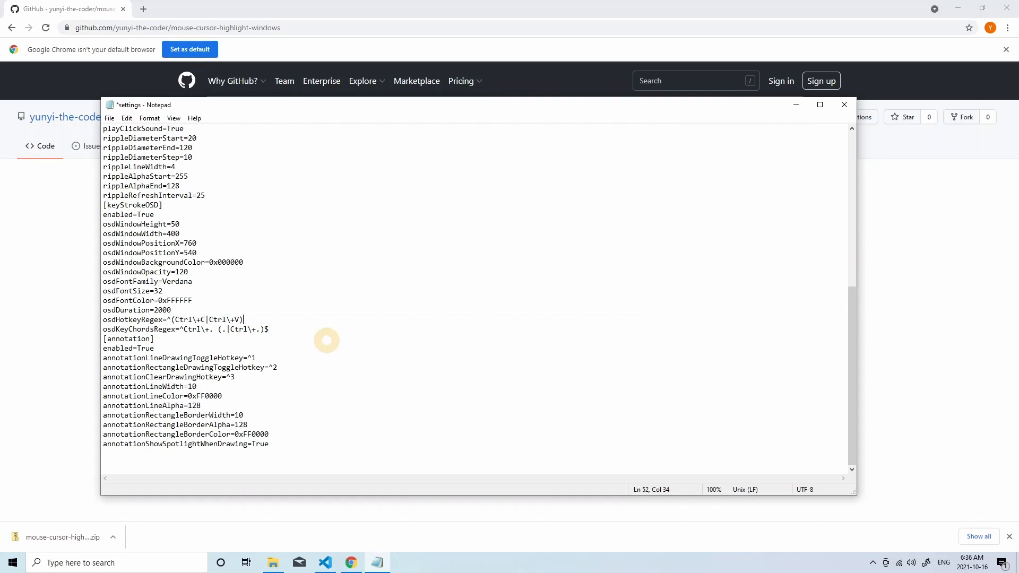
Add |Home as a further alternative inside the parentheses at the end of the osdHotkeyRegex value.
{"action": "key", "text": "shift+Left"}
{"action": "key", "text": "shift+Left"}
{"action": "key", "text": "shift+Left"}
{"action": "key", "text": "shift+Left"}
{"action": "key", "text": "shift+Left"}
{"action": "key", "text": "shift+Left"}
{"action": "key", "text": "shift+Left"}
{"action": "key", "text": "shift+Left"}
{"action": "key", "text": "shift+Left"}
{"action": "key", "text": "shift+Left"}
{"action": "key", "text": "shift+Left"}
{"action": "key", "text": "shift+Left"}
{"action": "key", "text": "shift+Left"}
{"action": "key", "text": "shift+Left"}
{"action": "key", "text": "shift+Left"}
{"action": "key", "text": "shift+Left"}
{"action": "key", "text": "shift+Left"}
{"action": "key", "text": "shift+Left"}
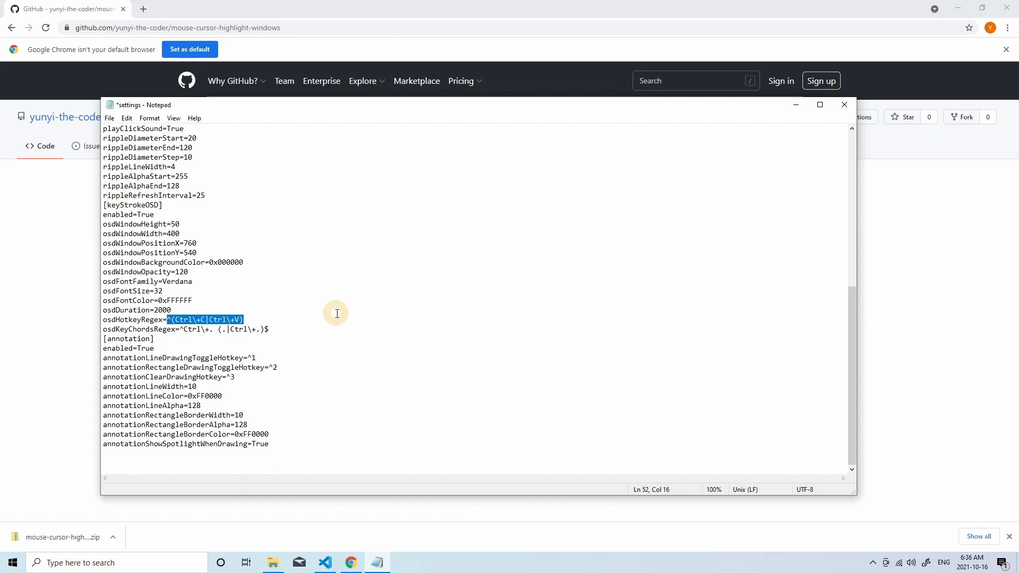
{"action": "key", "text": "Right"}
{"action": "key", "text": "Left"}
{"action": "type", "text": "|Home"}
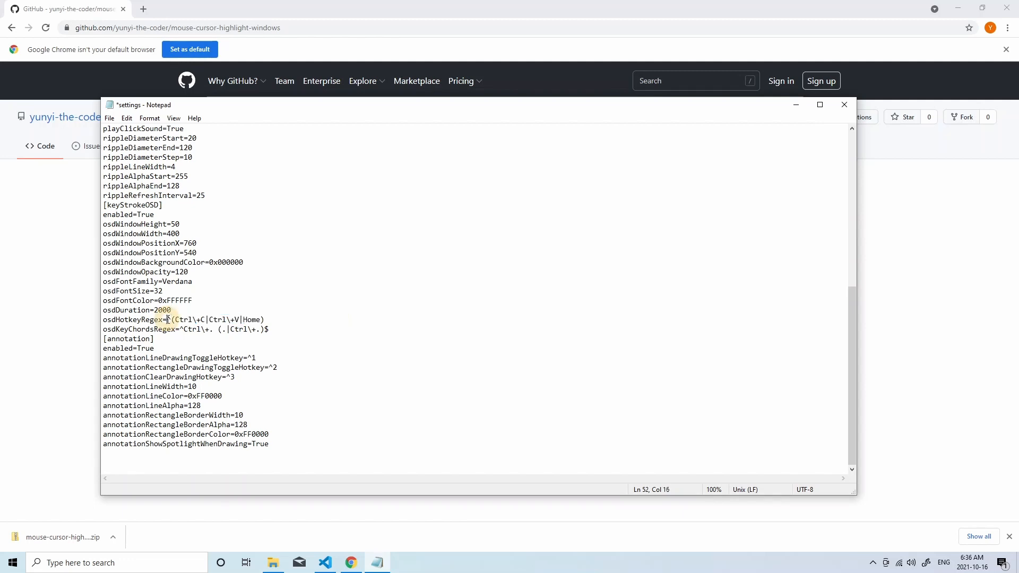
Save the settings file with the edited osdHotkeyRegex and minimize it to return to the script folder.
{"action": "left_click_drag", "start_coordinate": [168, 320], "coordinate": [330, 319]}
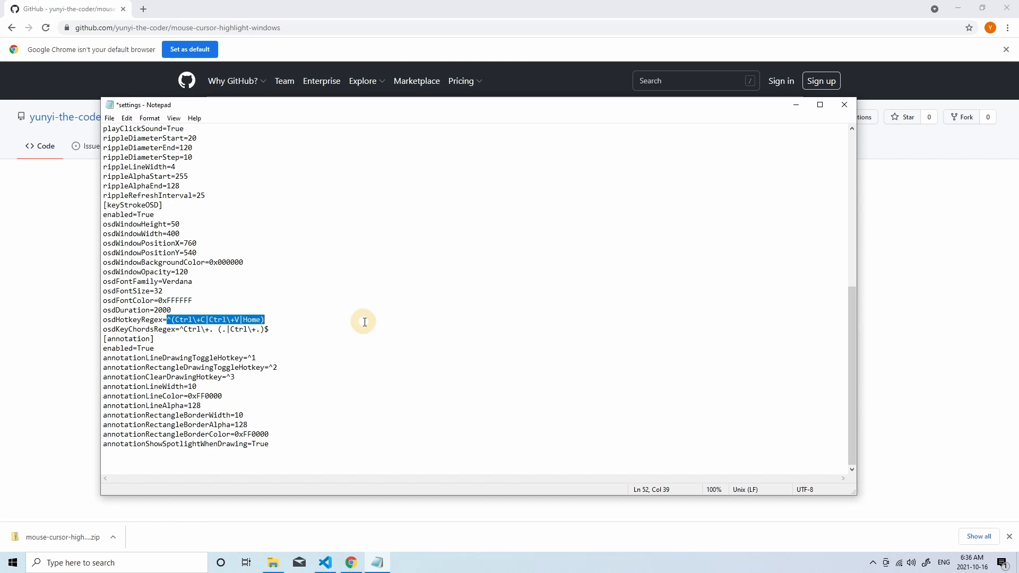
{"action": "key", "text": "ctrl+s"}
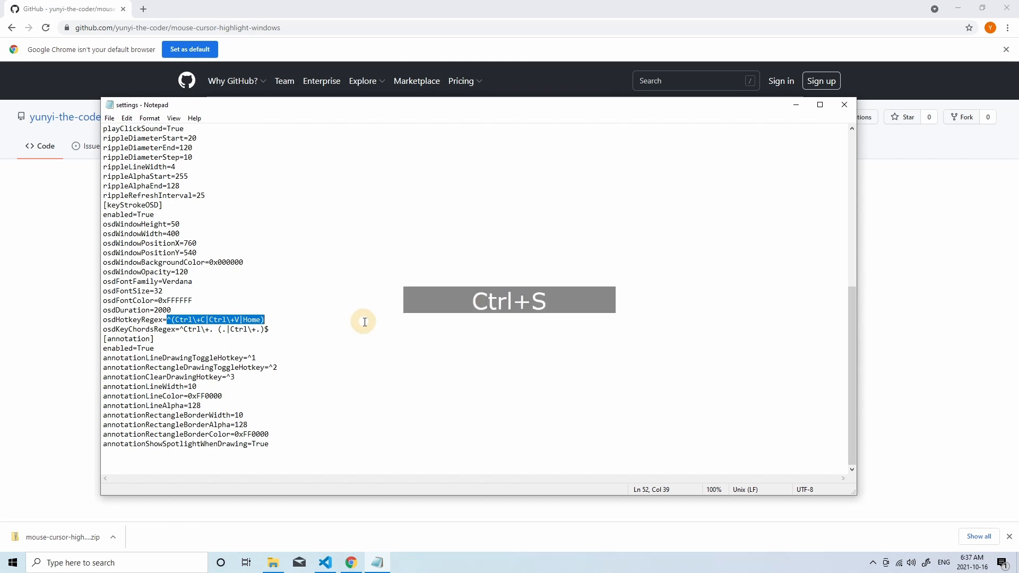
{"action": "left_click", "coordinate": [798, 105]}
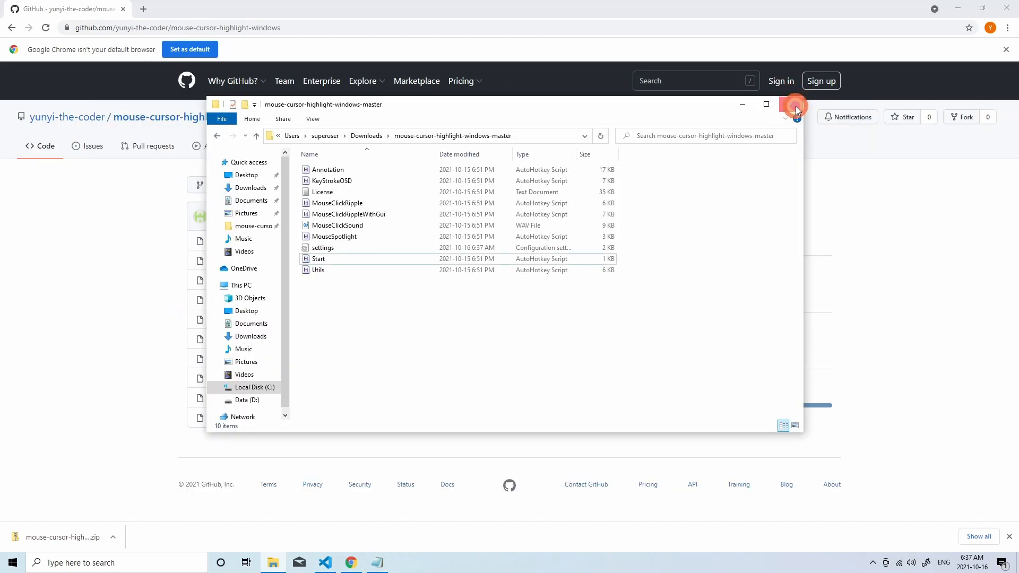
Run the Start script and test the on-screen keystroke display with the newly added Home keystroke.
{"action": "double_click", "coordinate": [370, 259]}
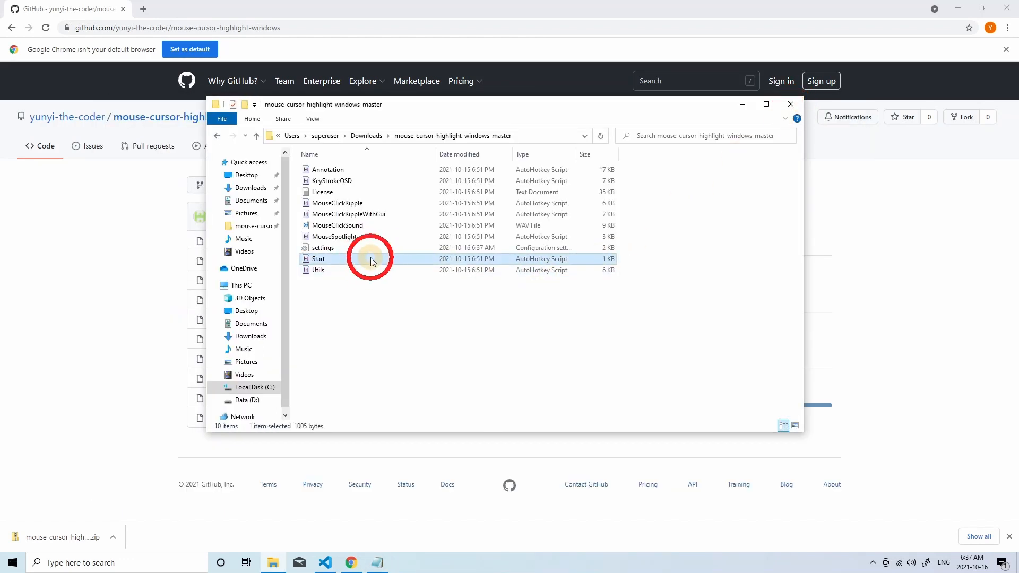
{"action": "left_click", "coordinate": [408, 311]}
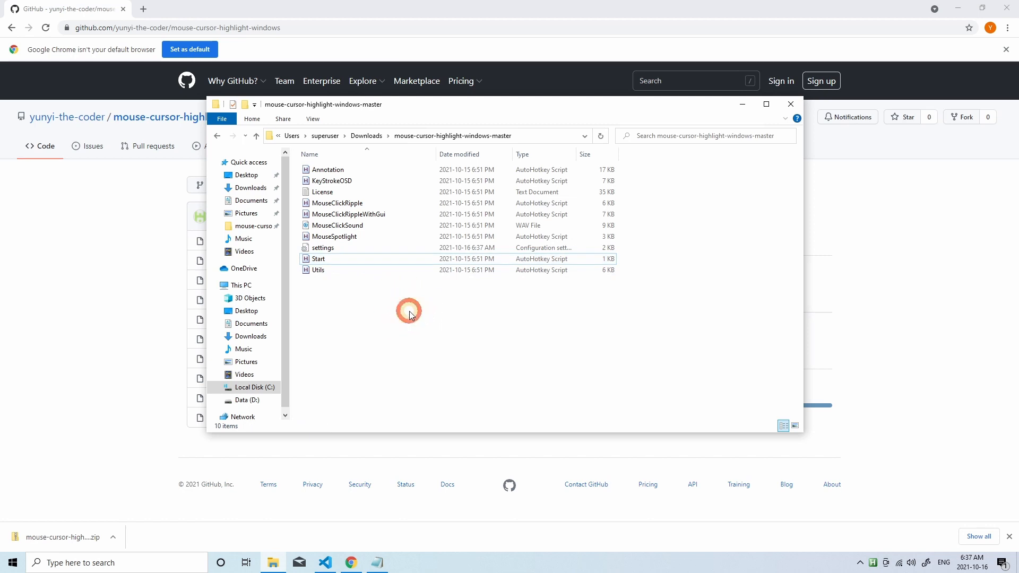
{"action": "key", "text": "Home"}
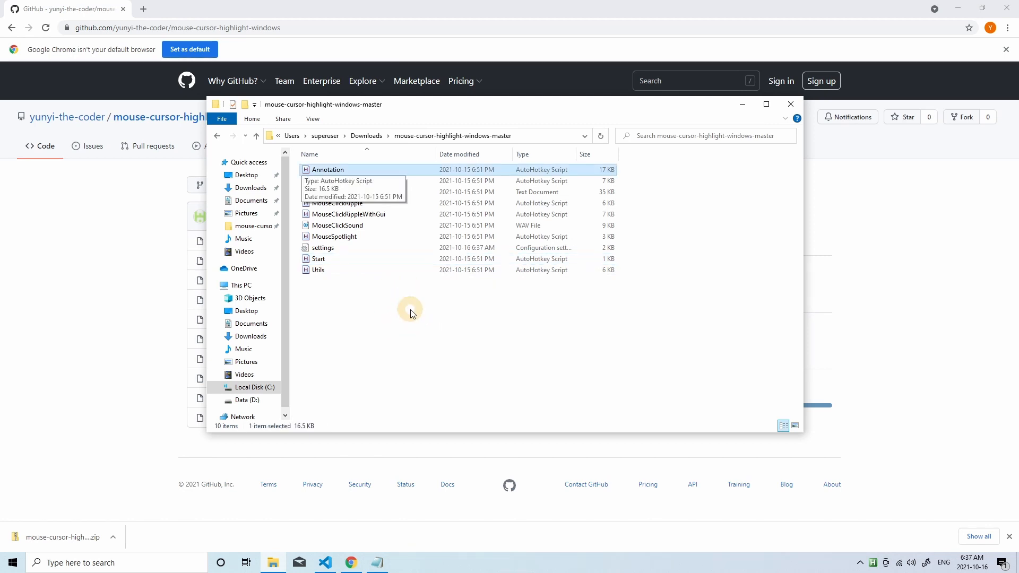
{"action": "key", "text": "Home"}
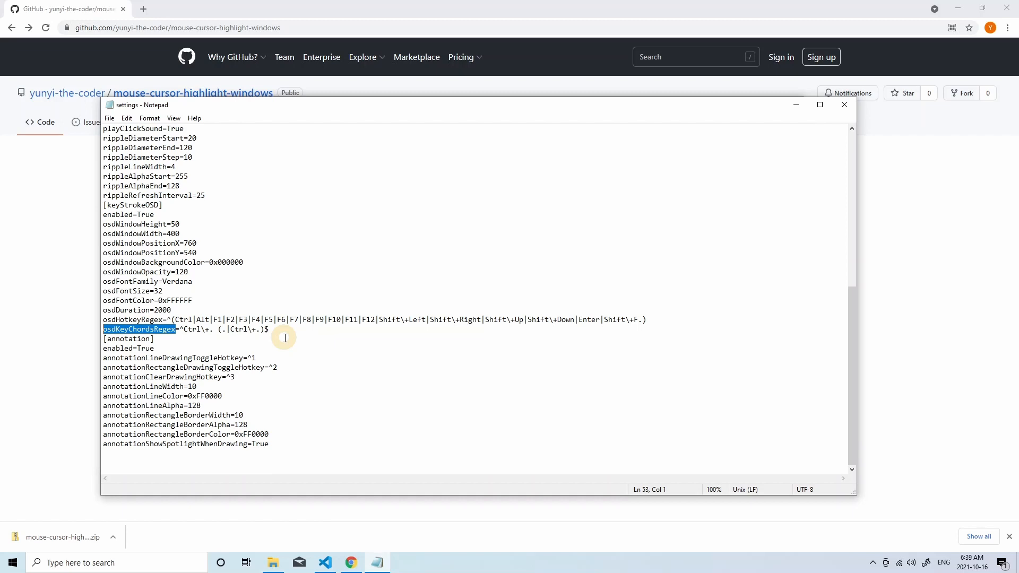
Switch to Visual Studio Code and set the untitled file's language mode to JSON with the Ctrl+K M key chord.
{"action": "left_click", "coordinate": [325, 562]}
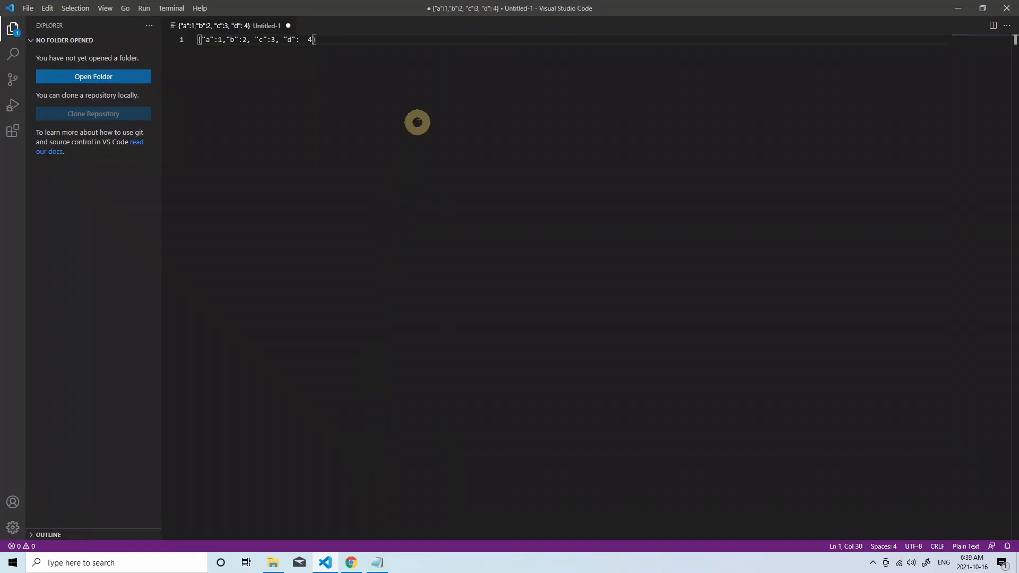
{"action": "key", "text": "ctrl+k"}
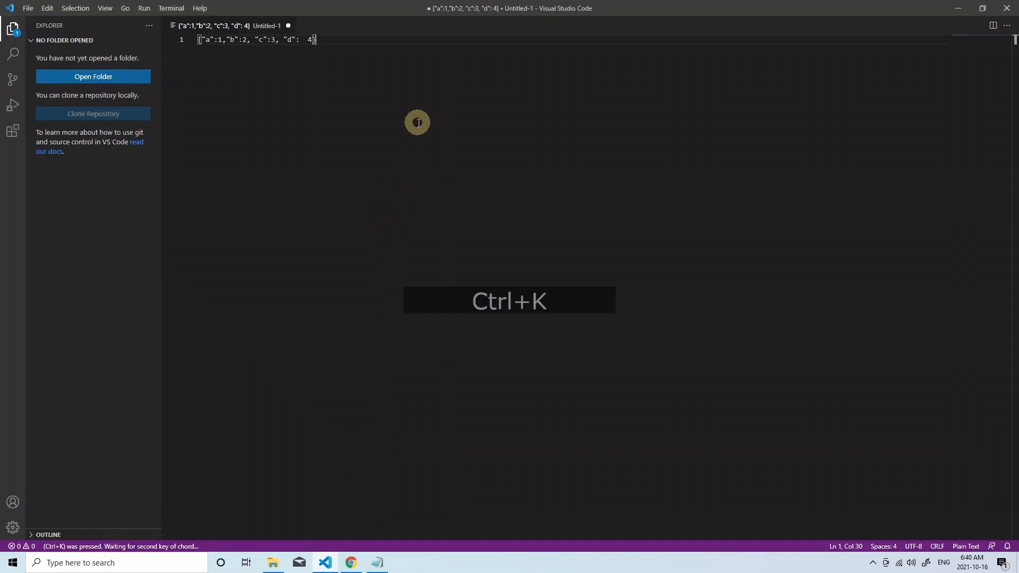
{"action": "key", "text": "m"}
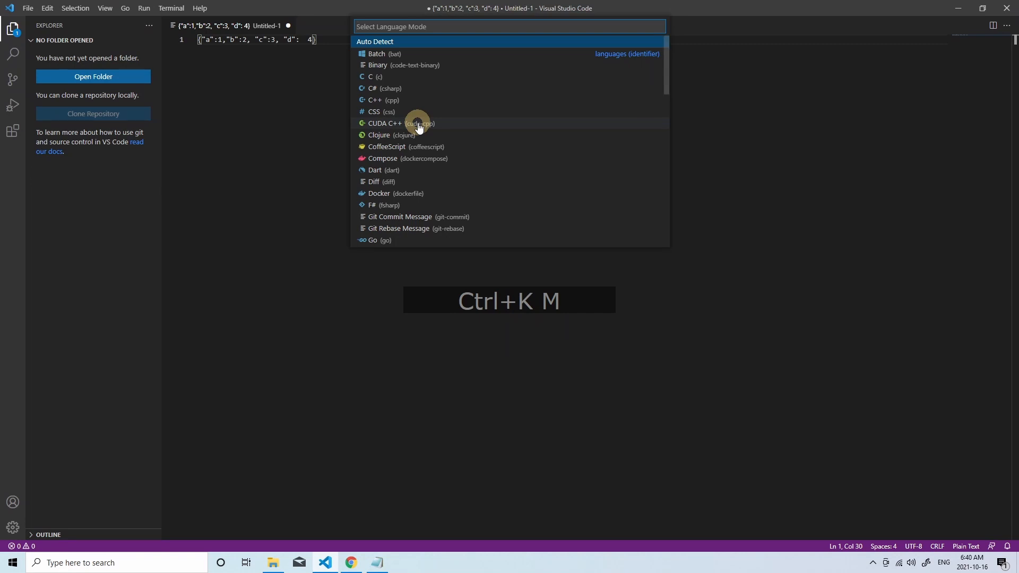
{"action": "type", "text": "JSON"}
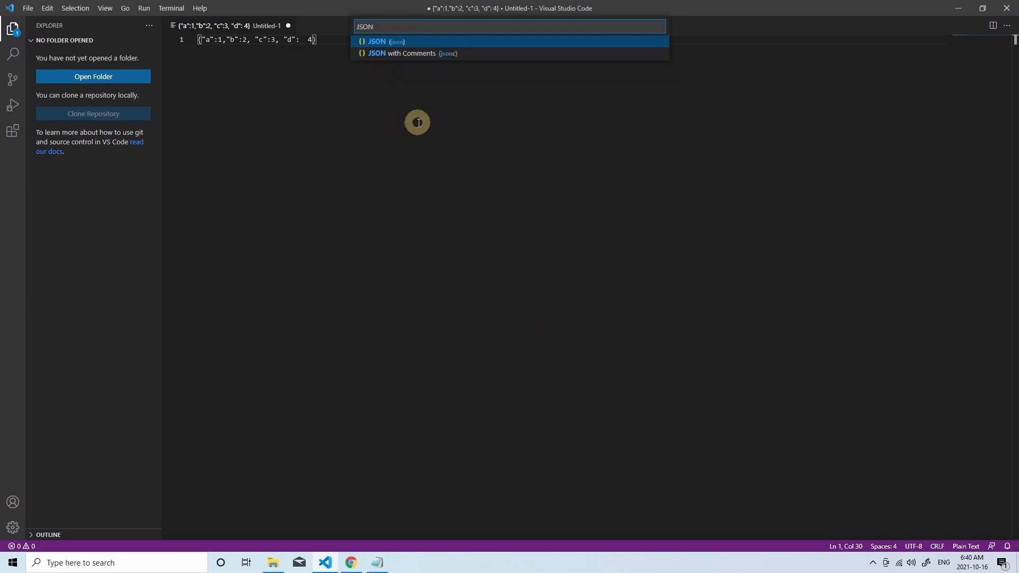
{"action": "key", "text": "Return"}
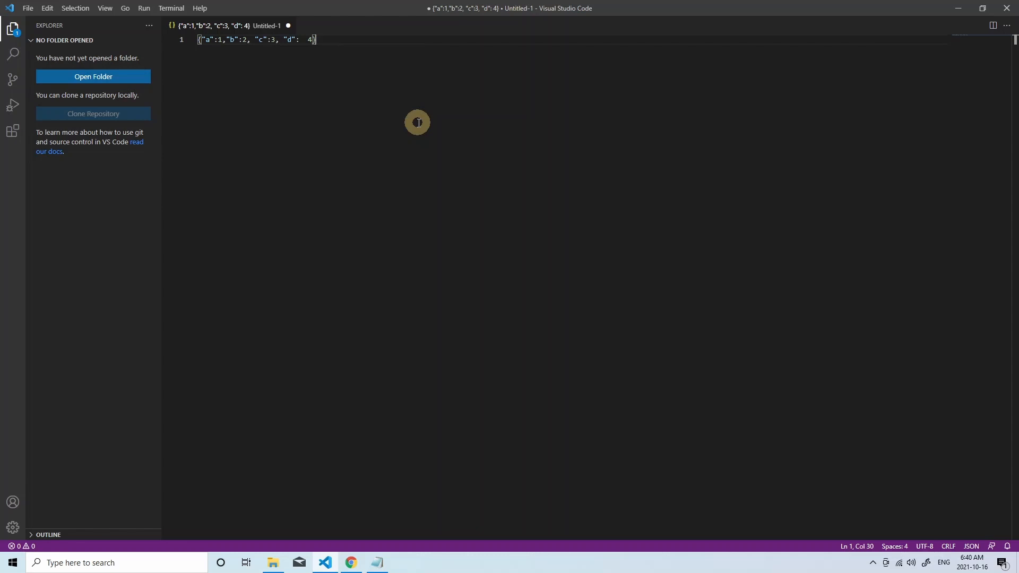
Return to the settings file in Notepad and highlight the expression in the osdKeyChordsRegex value.
{"action": "key", "text": "alt+Tab"}
{"action": "left_click", "coordinate": [183, 329]}
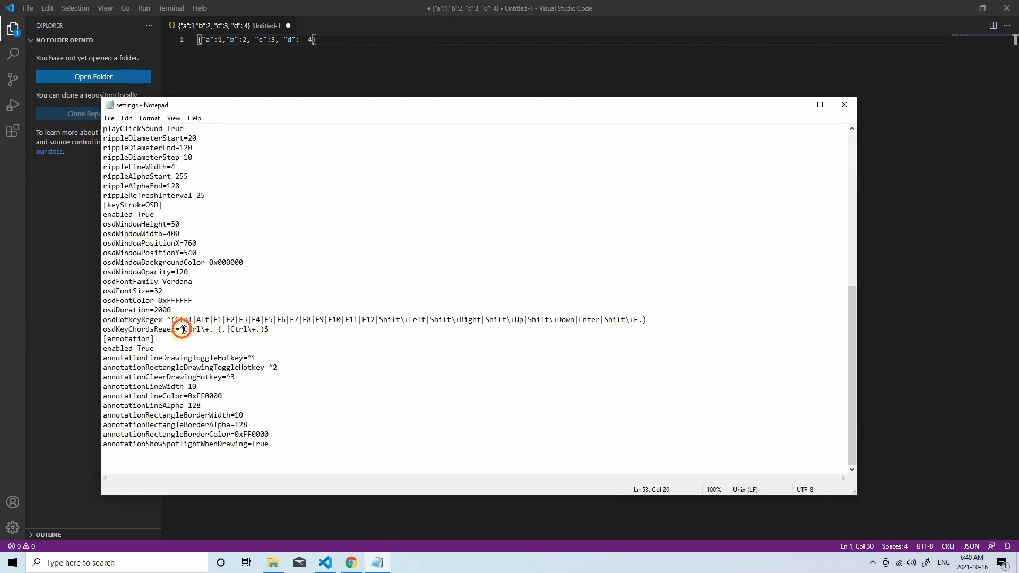
{"action": "left_click_drag", "start_coordinate": [182, 330], "coordinate": [262, 331]}
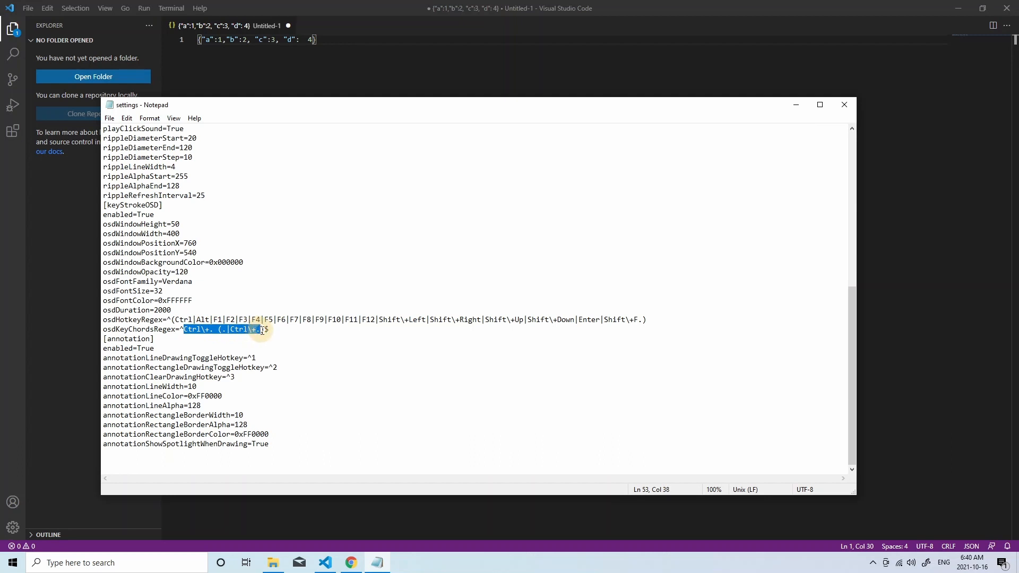
Switch to Visual Studio Code and test the on-screen keystroke display with the chords Ctrl+K M and Ctrl+K Ctrl+C, dismissing the language mode picker.
{"action": "key", "text": "alt+Tab"}
{"action": "key", "text": "ctrl+k"}
{"action": "key", "text": "m"}
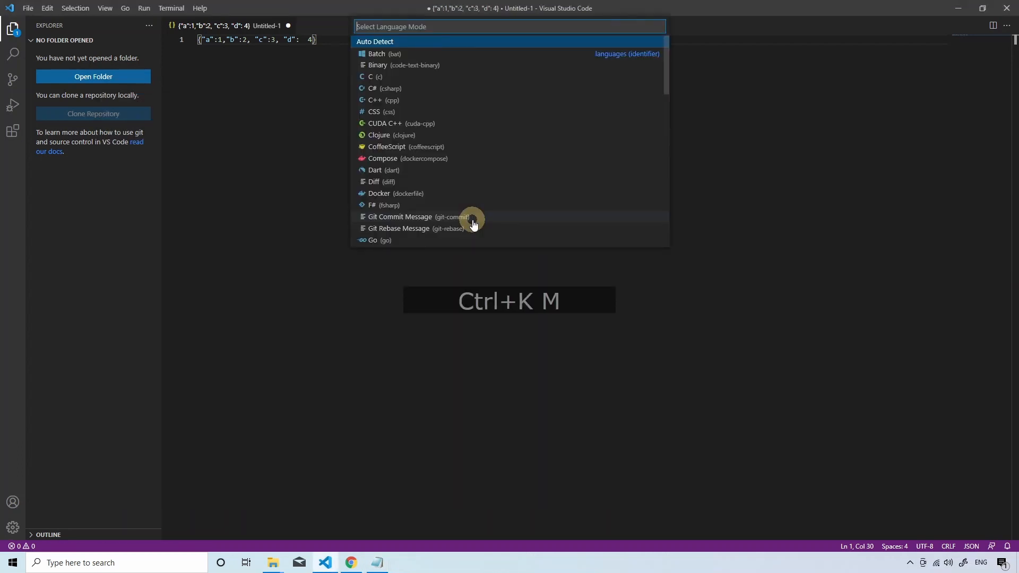
{"action": "key", "text": "Escape"}
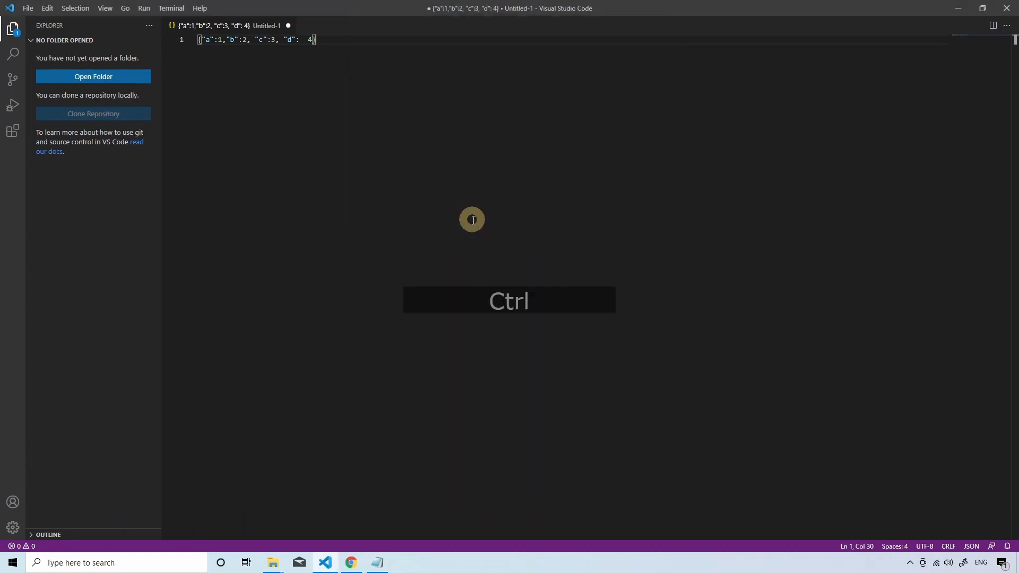
{"action": "key", "text": "ctrl+k"}
{"action": "key", "text": "ctrl+c"}
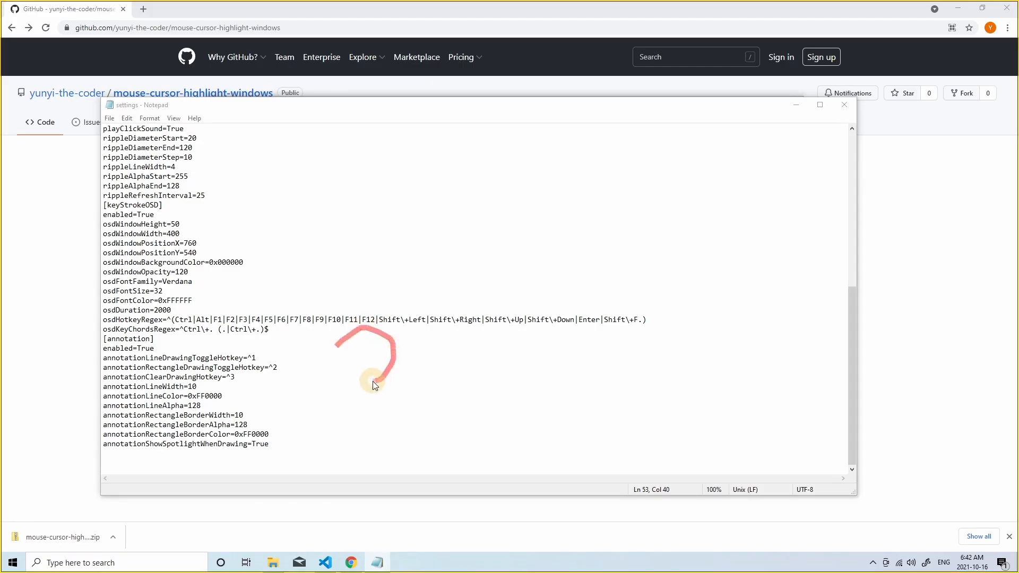
Draw two red freehand circles side by side over the settings window with the line annotation, and add a mark inside each.
{"action": "left_click_drag", "start_coordinate": [372, 381], "coordinate": [338, 348]}
{"action": "mouse_move", "coordinate": [443, 361]}
{"action": "left_mouse_down"}
{"action": "mouse_move", "coordinate": [454, 378]}
{"action": "mouse_move", "coordinate": [435, 351]}
{"action": "left_mouse_up"}
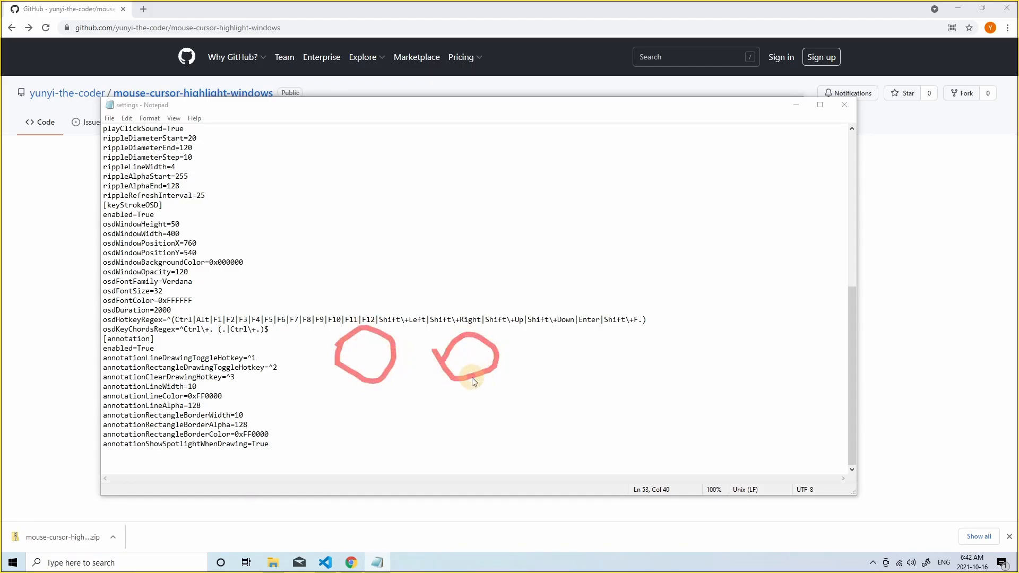
{"action": "left_click", "coordinate": [364, 354]}
{"action": "left_click_drag", "start_coordinate": [461, 363], "coordinate": [470, 357]}
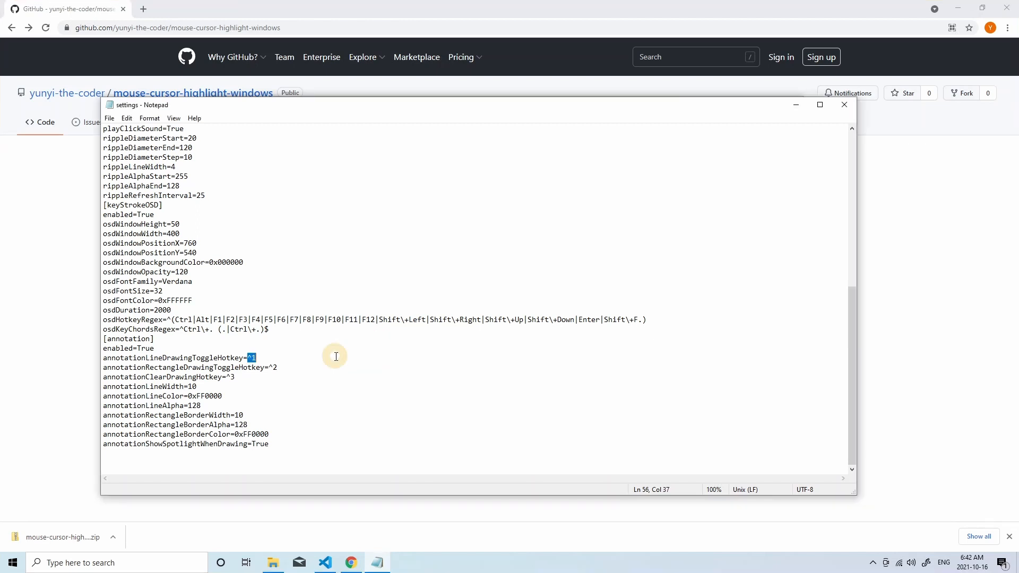
Review the drawing hotkeys in the annotation section alongside the AutoHotkey Hotkeys documentation page, and highlight the annotationClearDrawingHotkey line.
{"action": "key", "text": "shift+Left"}
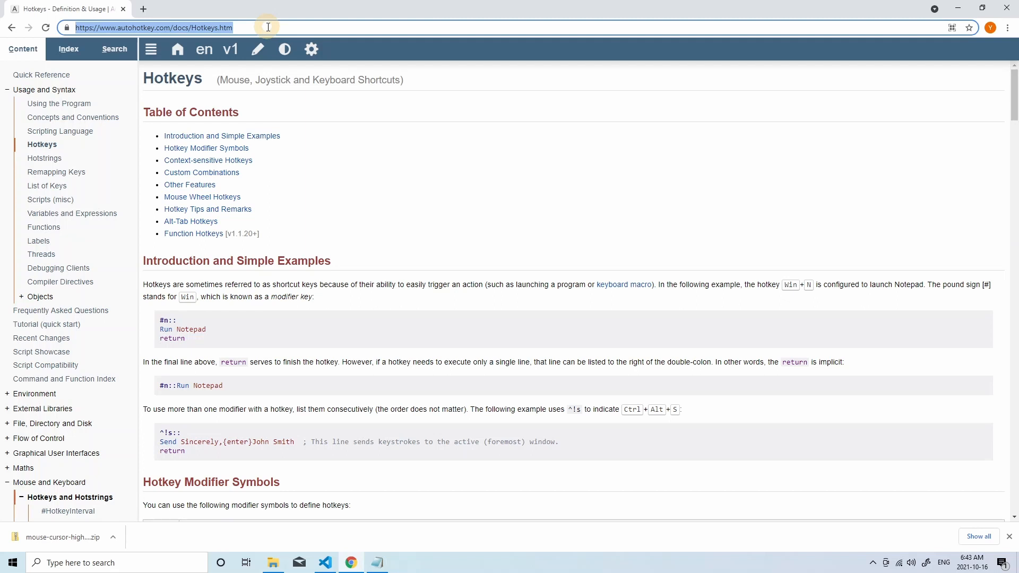
{"action": "key", "text": "alt+Tab"}
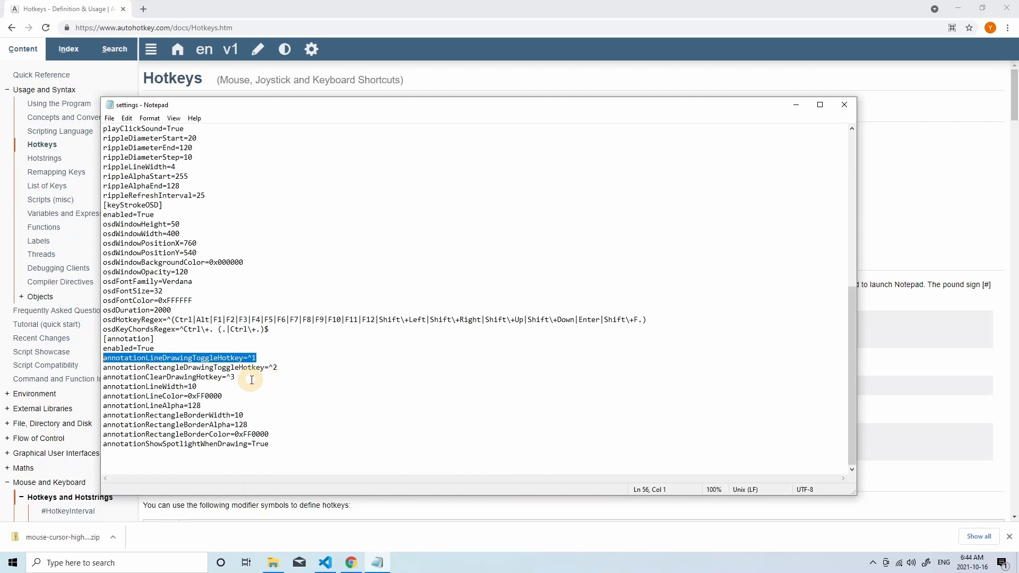
{"action": "left_click_drag", "start_coordinate": [252, 379], "coordinate": [91, 377]}
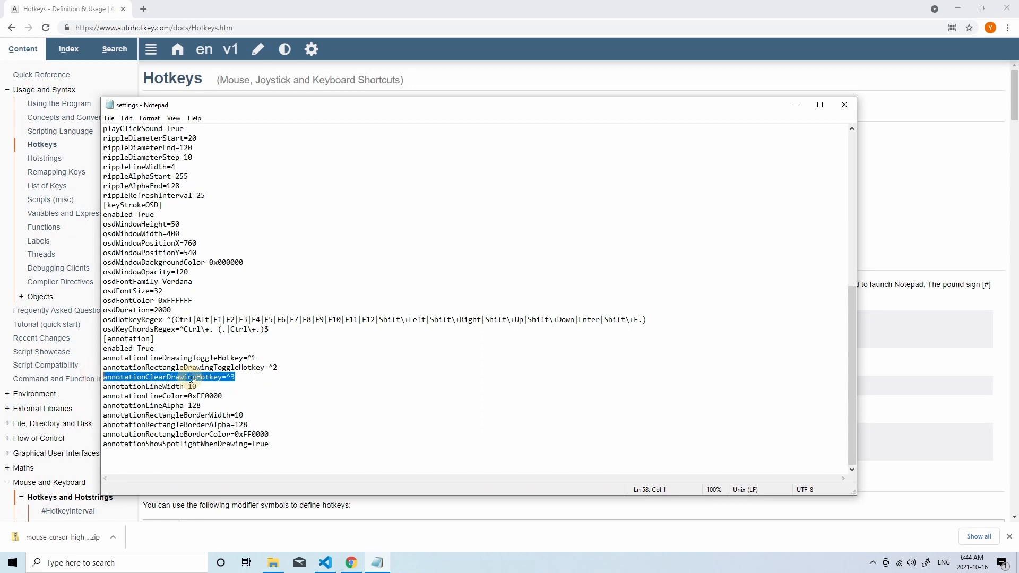